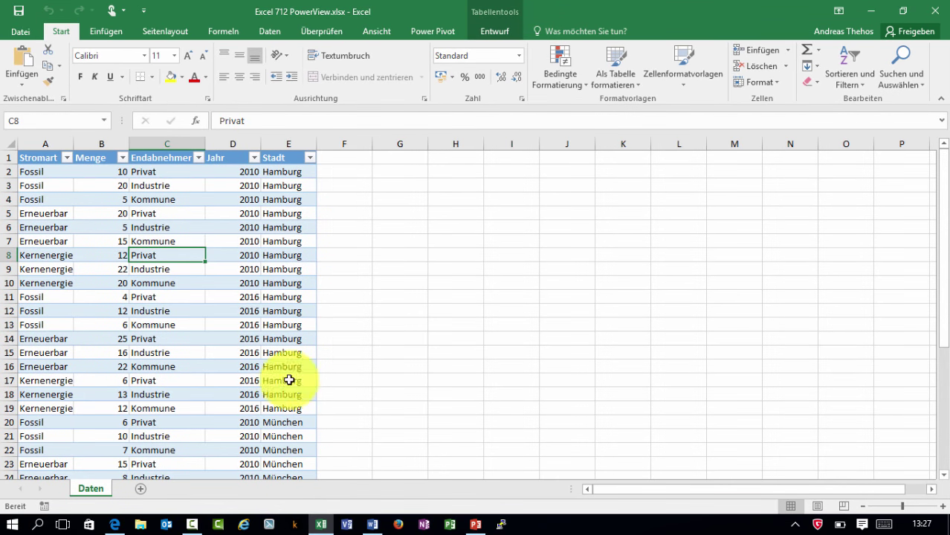
Show the Einfügen tab, then open the file information page for Excel 712 PowerView.xlsx.
click(104, 32)
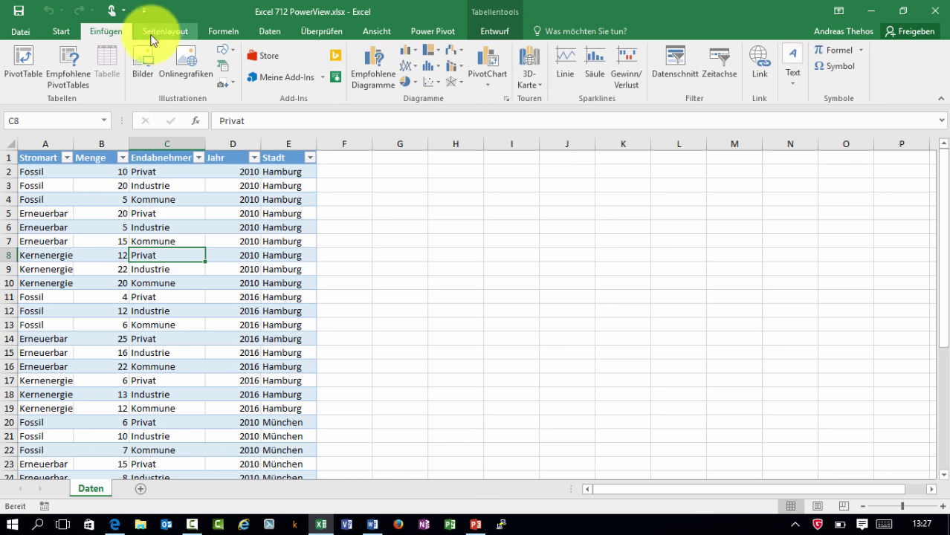
click(26, 31)
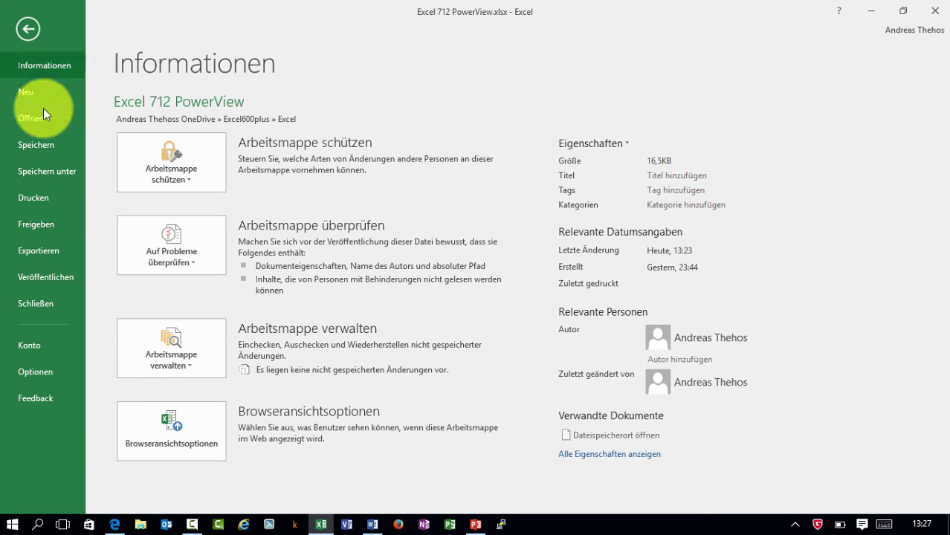
Enable the Microsoft Power View for Excel COM add-in through Excel Options.
click(23, 374)
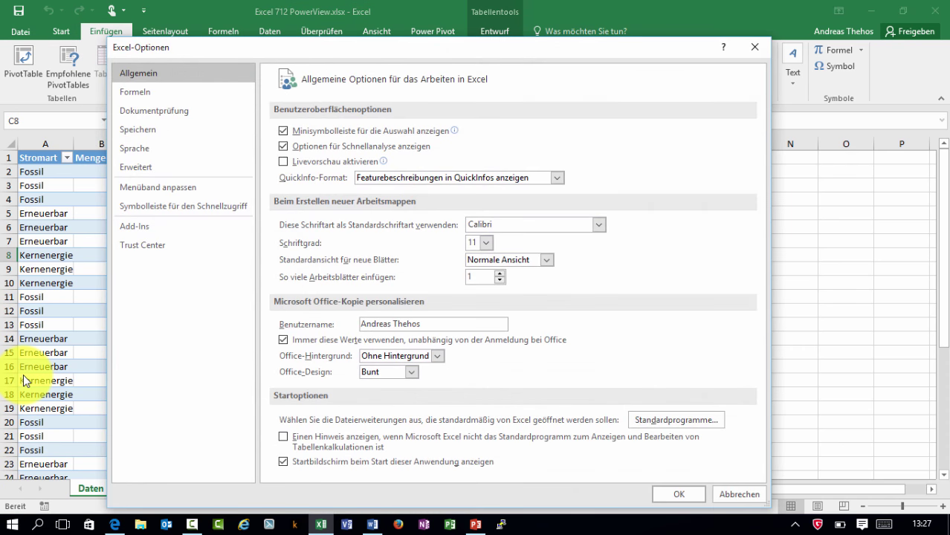
click(128, 237)
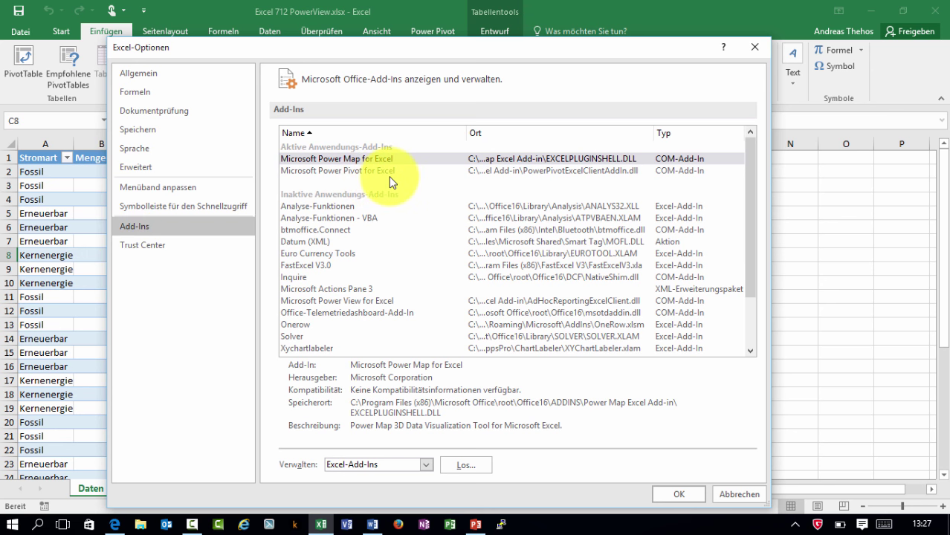
click(427, 464)
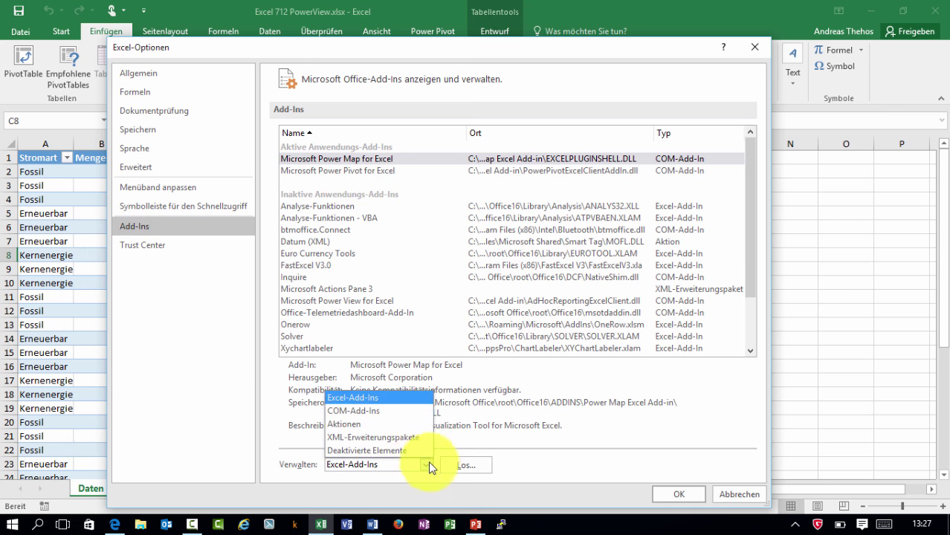
click(388, 411)
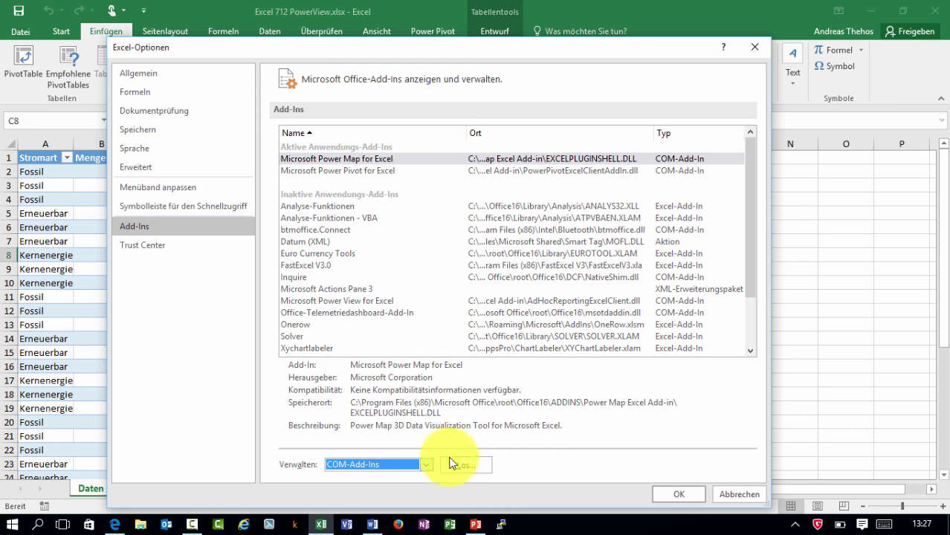
click(461, 464)
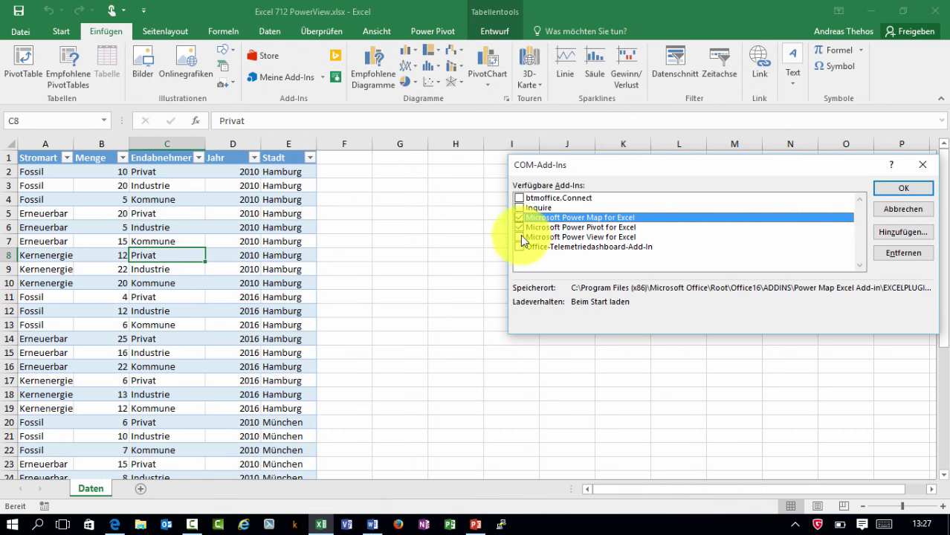
click(518, 236)
click(903, 191)
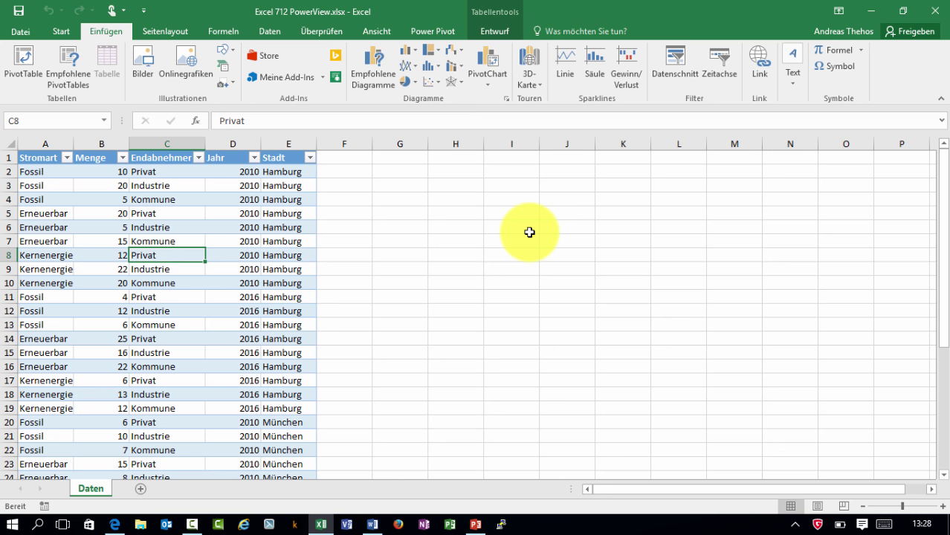
Select cell C7 and open Menüband anpassen from the ribbon's context menu.
click(185, 238)
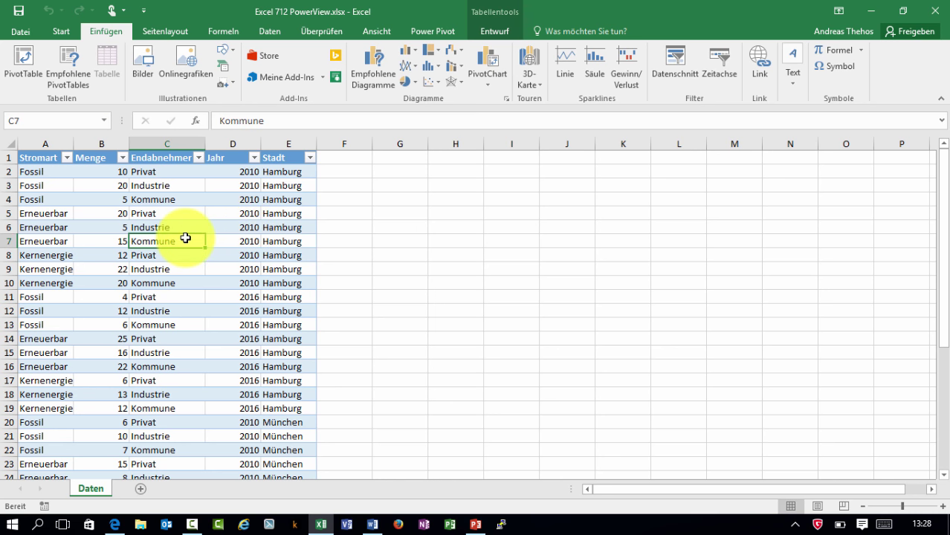
right_click(298, 53)
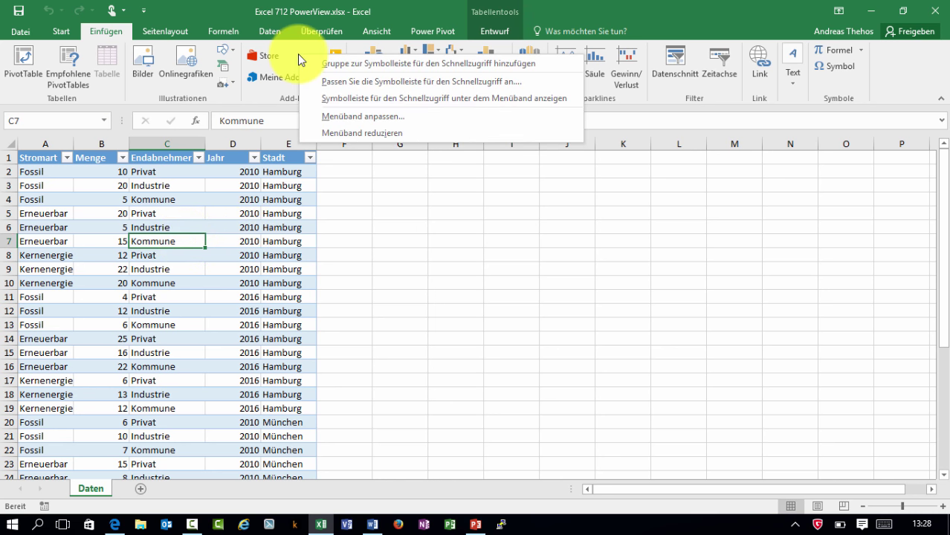
click(334, 120)
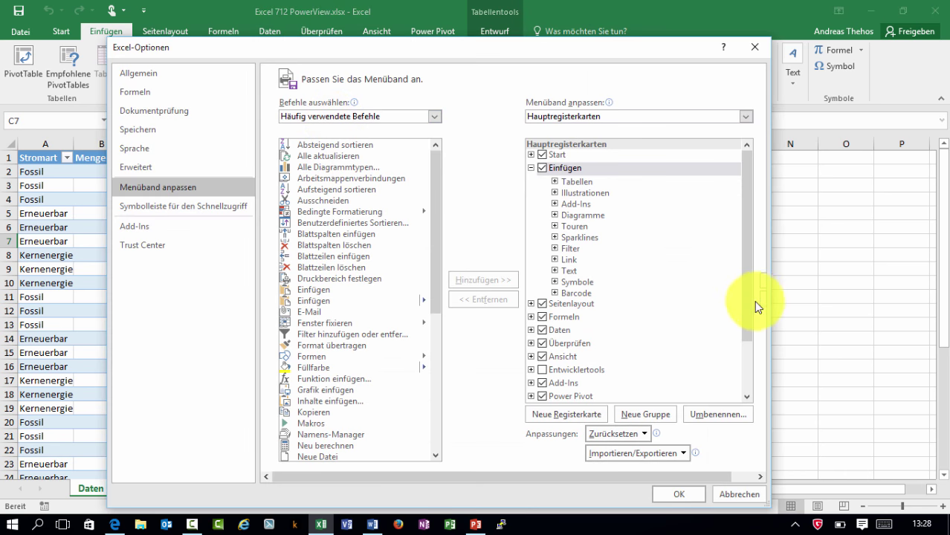
drag(747, 301, 739, 372)
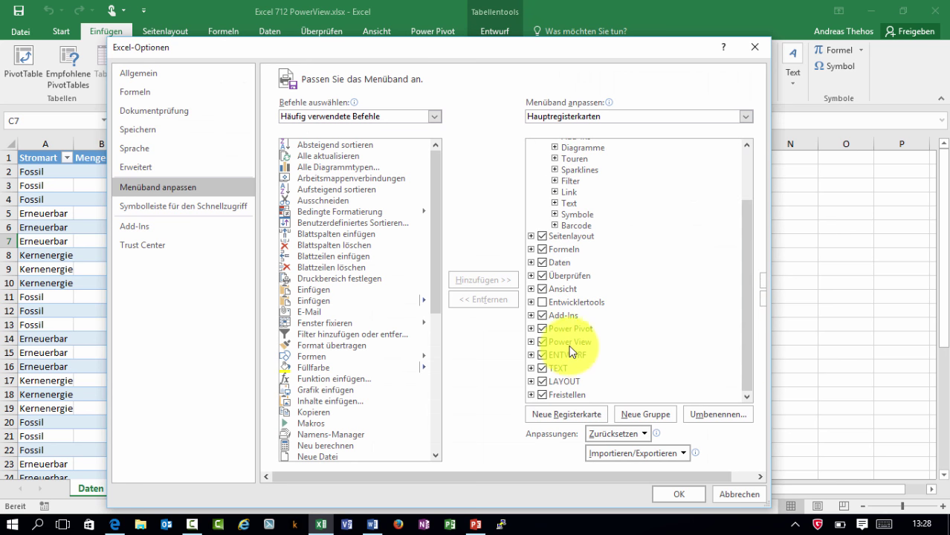
drag(552, 56, 548, 74)
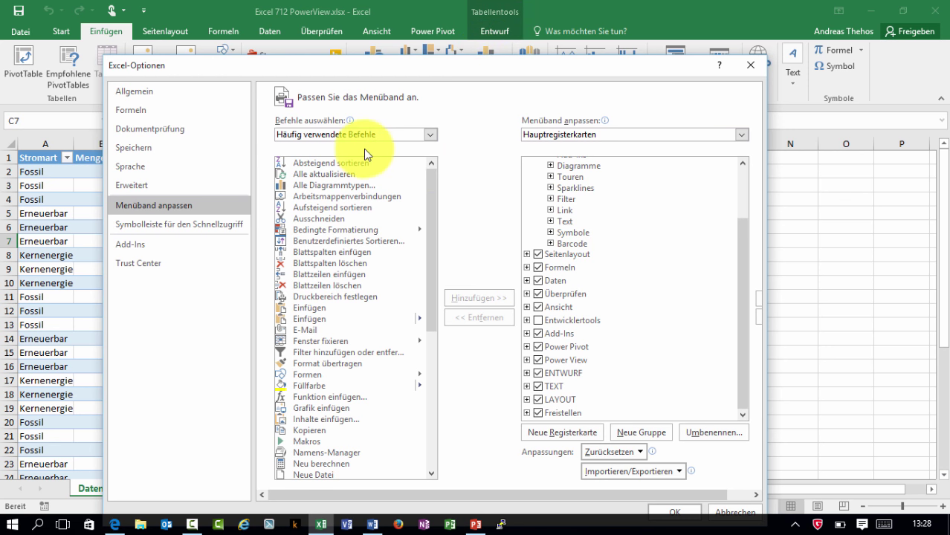
List Nicht im Menüband enthaltene Befehle and select Einen Power View-Bericht einfügen.
click(408, 134)
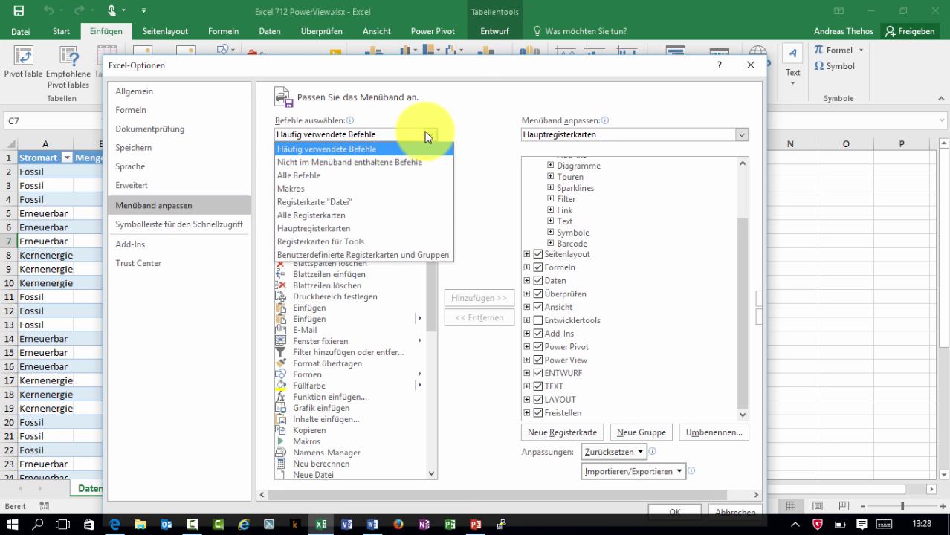
click(374, 164)
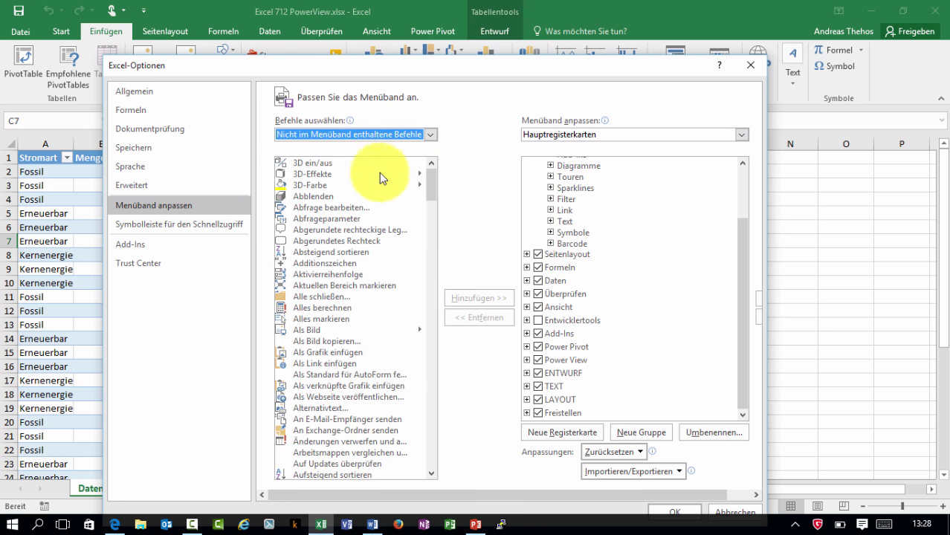
click(319, 241)
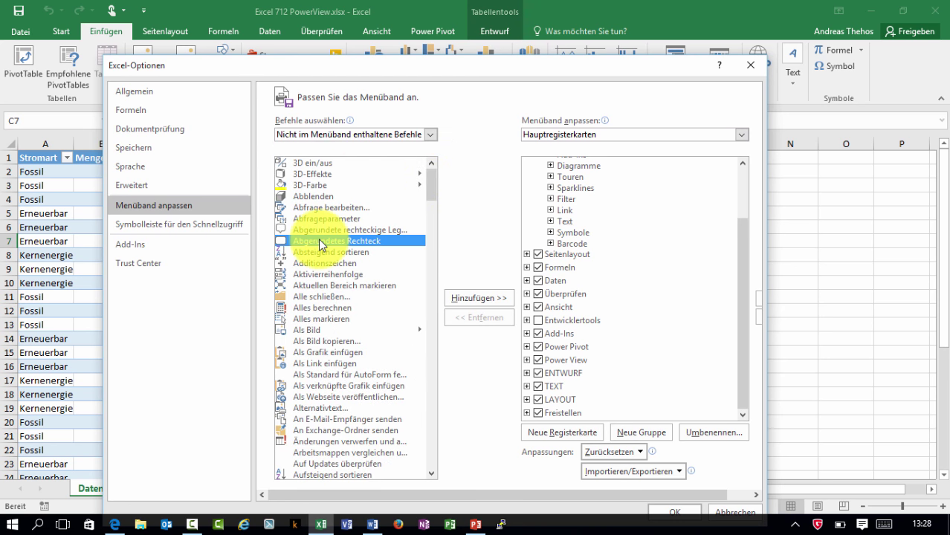
key(e)
scroll(319, 253, down, 3)
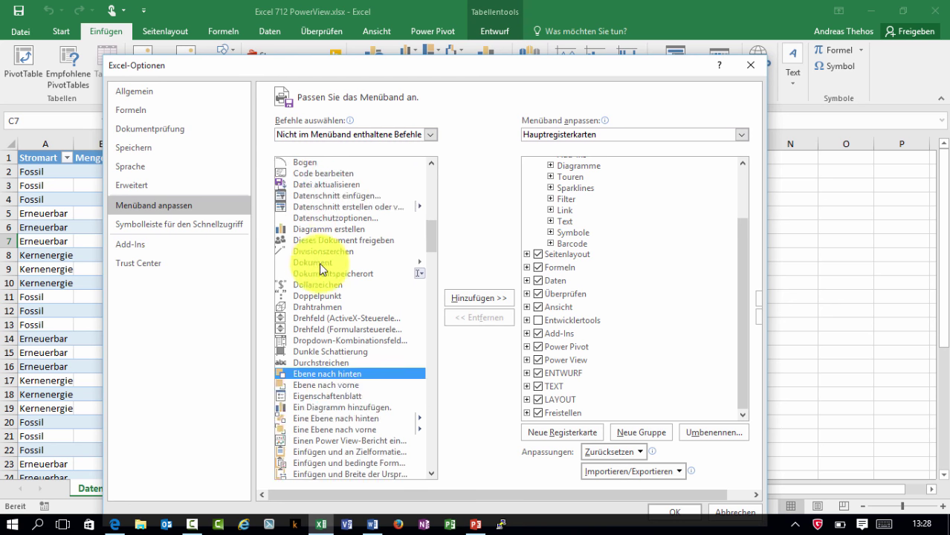
scroll(322, 265, down, 3)
click(334, 340)
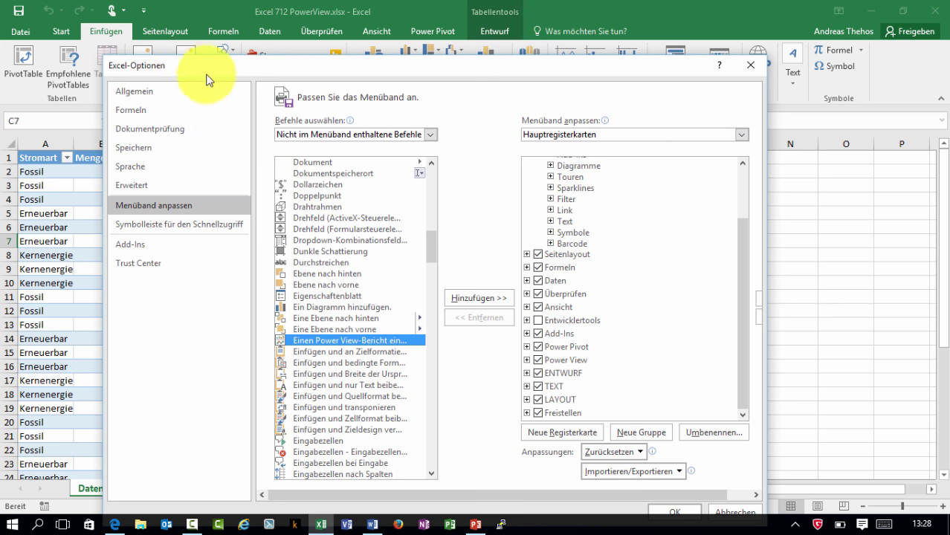
drag(200, 66, 235, 119)
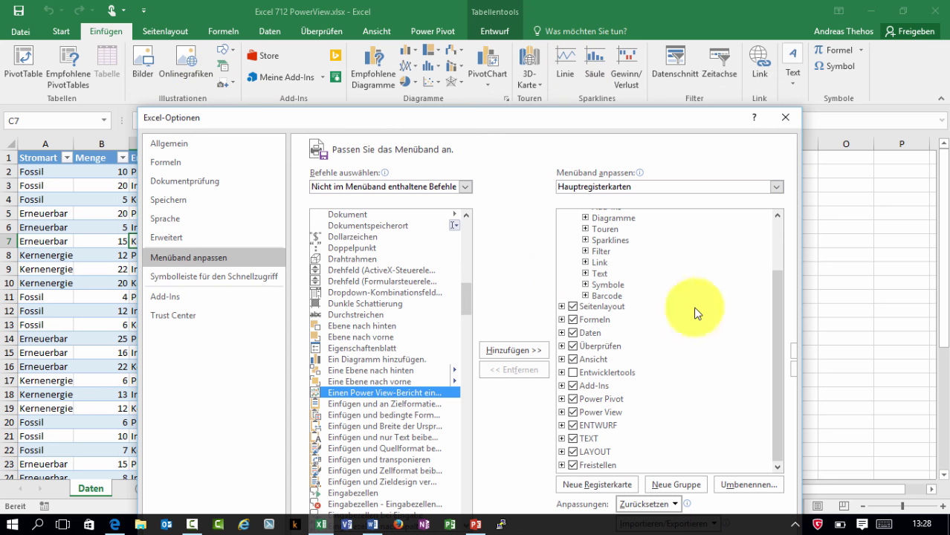
Try adding the Power View command to Sparklines and dismiss the custom-group warning.
mouse_move(776, 319)
mouse_down()
mouse_move(781, 305)
mouse_move(752, 257)
mouse_up()
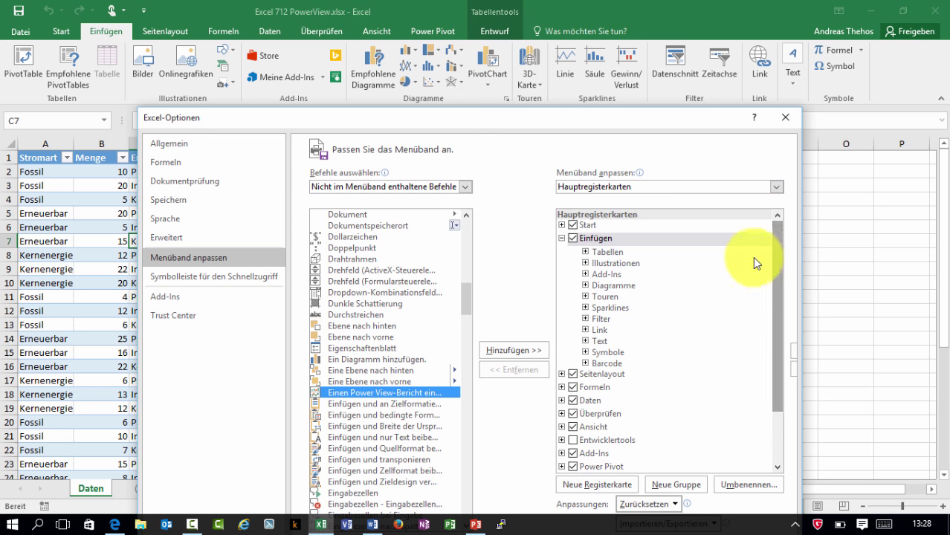
click(617, 308)
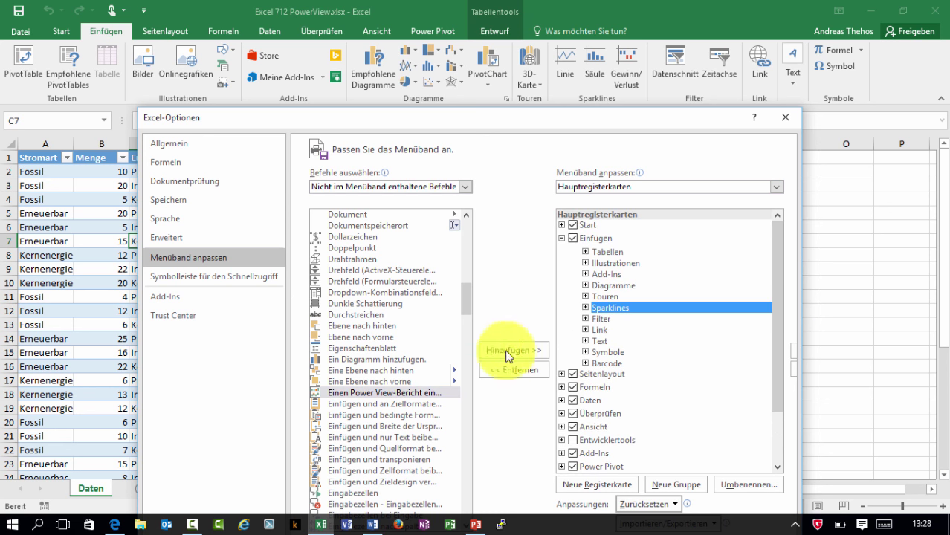
click(384, 392)
click(516, 350)
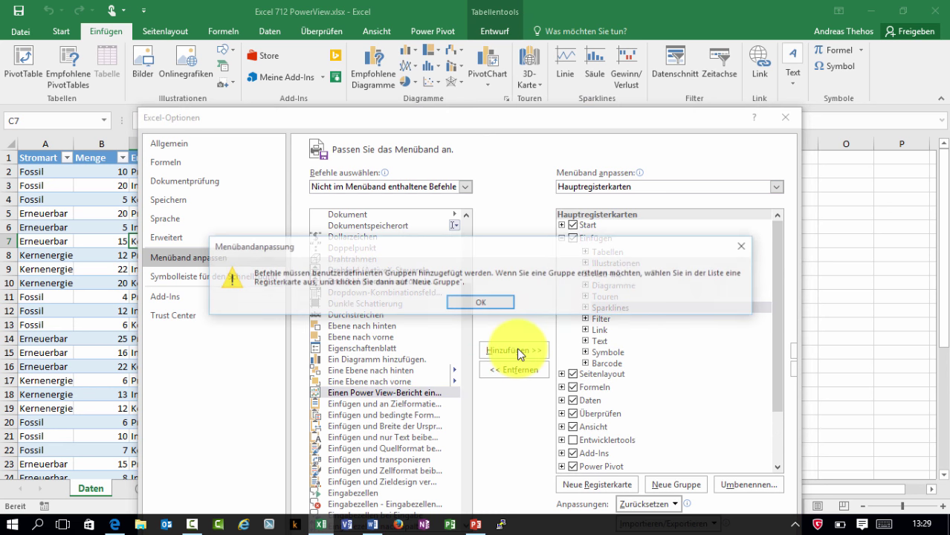
click(510, 301)
Create a new custom group after Barcode on the Einfügen tab.
drag(583, 117, 567, 73)
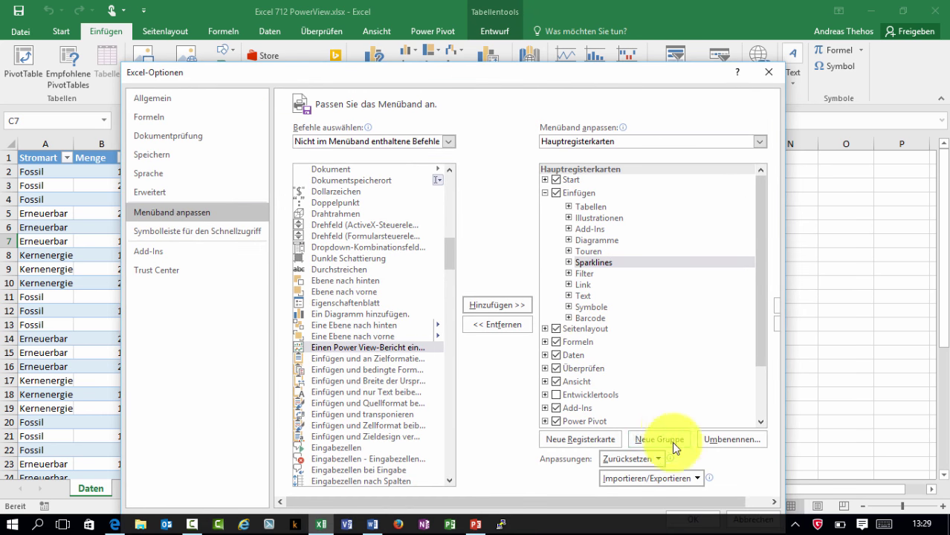
click(599, 318)
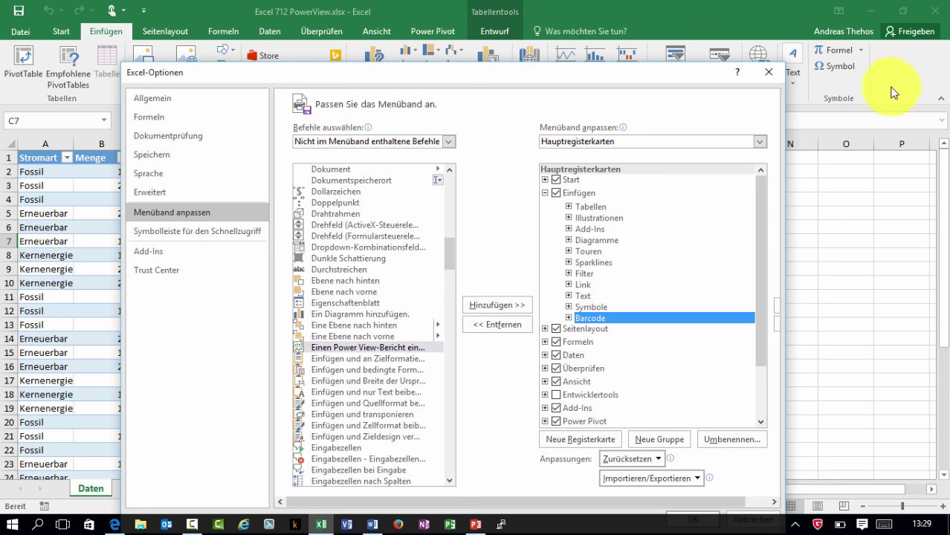
click(661, 439)
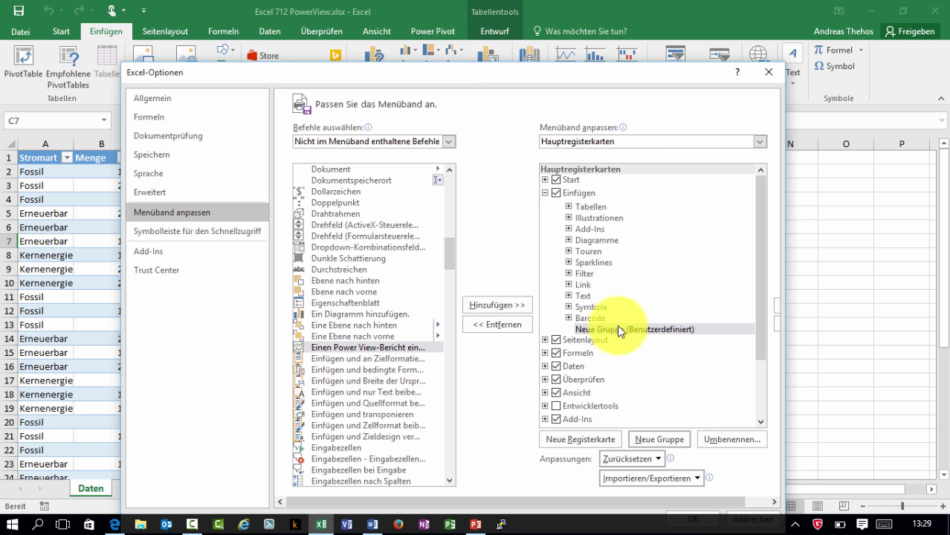
Rename the new group 'Power Tools' and add Einen Power View-Bericht einfügen to it.
click(726, 439)
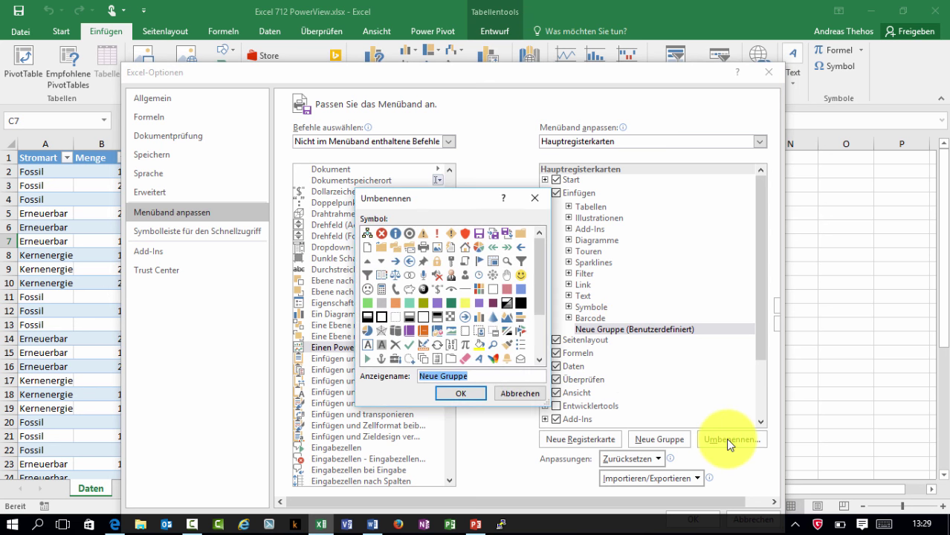
text(Powe)
text(r Tools)
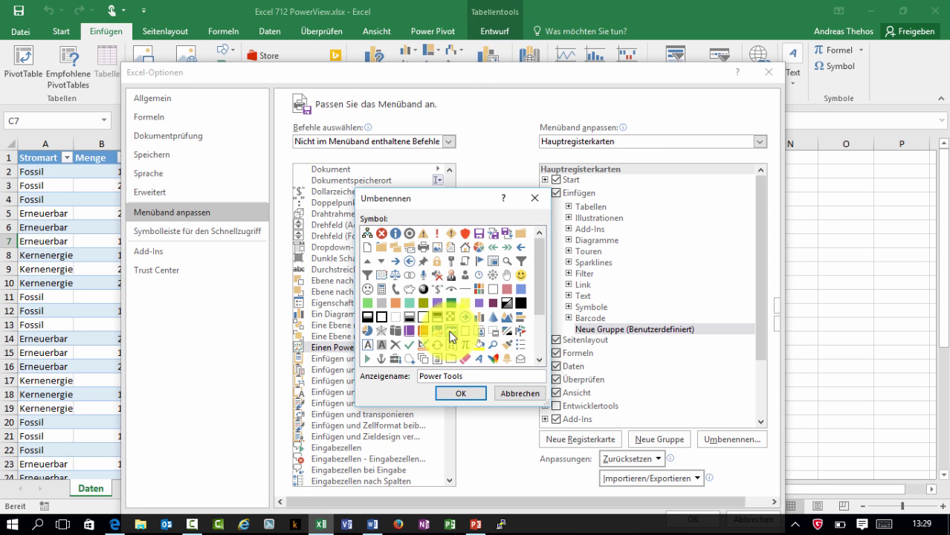
click(452, 392)
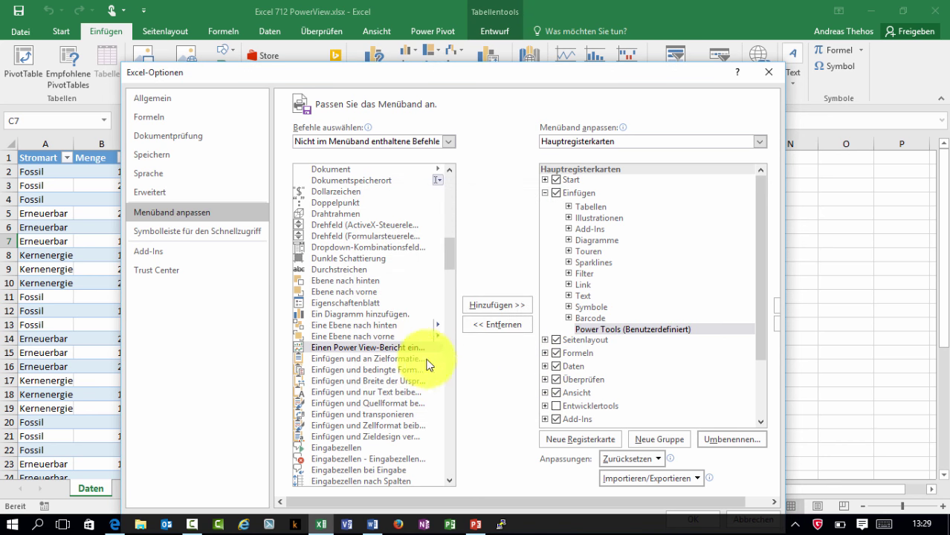
click(500, 304)
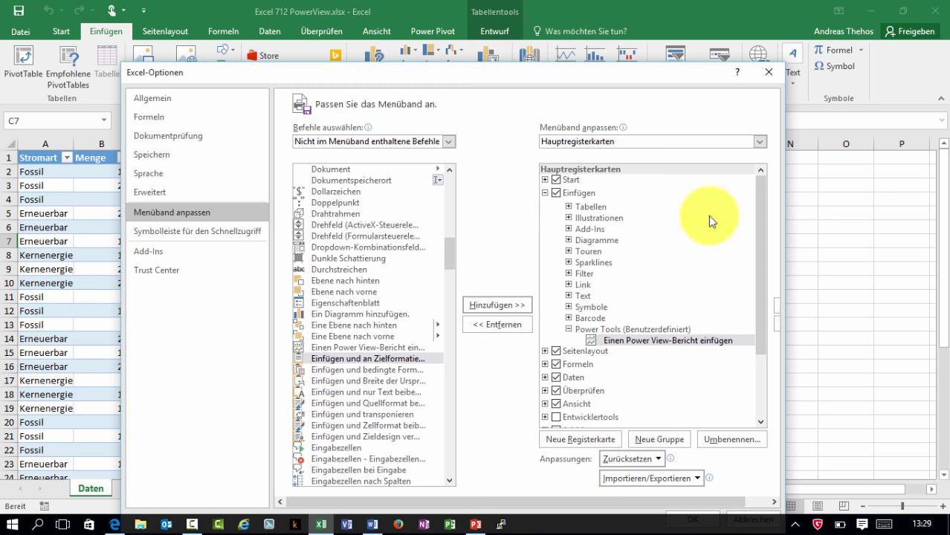
drag(637, 81, 613, 39)
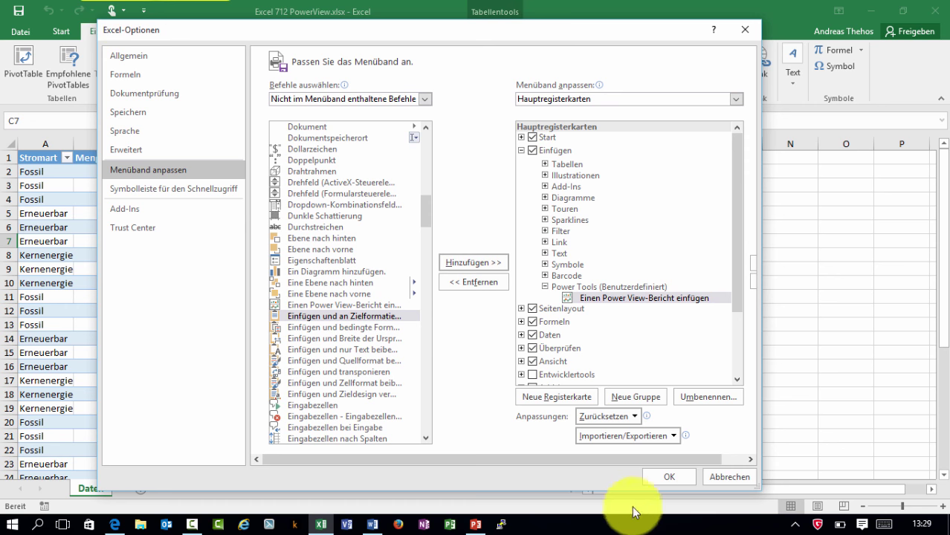
Apply the ribbon changes, launch Power View from the Power Tools button, and expand tabDaten.
click(674, 479)
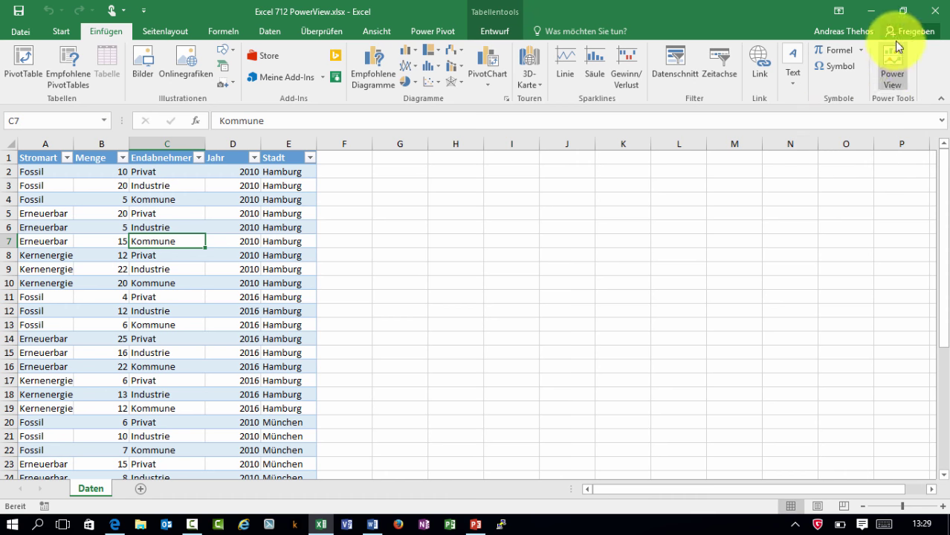
click(891, 72)
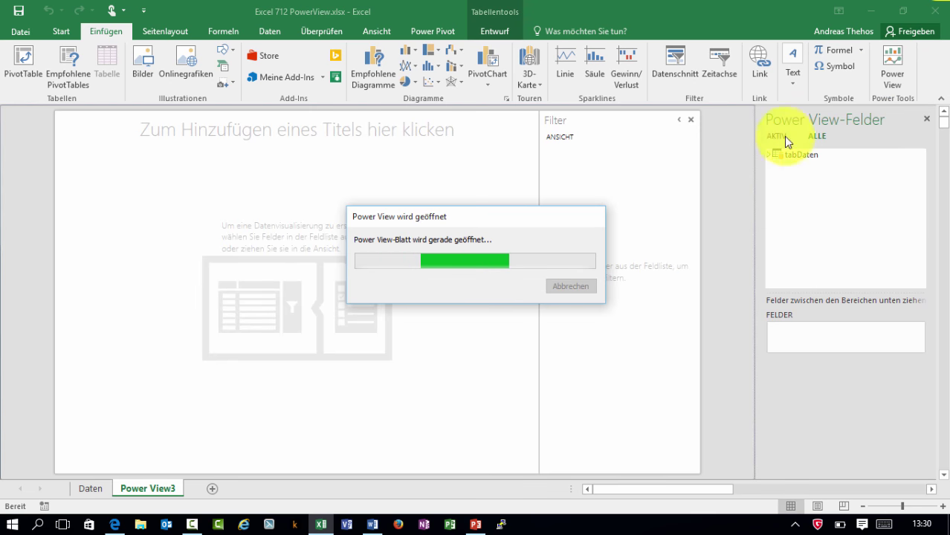
click(769, 156)
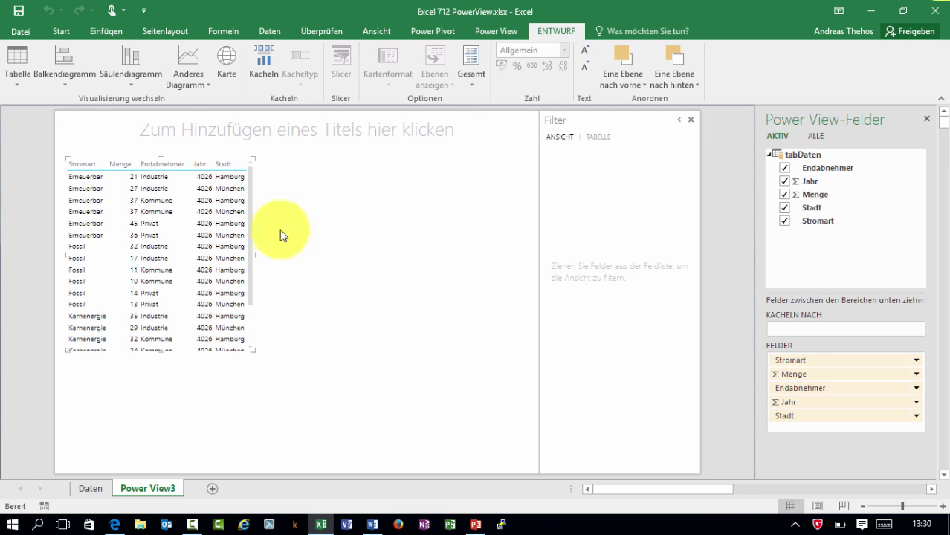
Add a separate Stromart visual with summed Menge beside the full table.
click(318, 191)
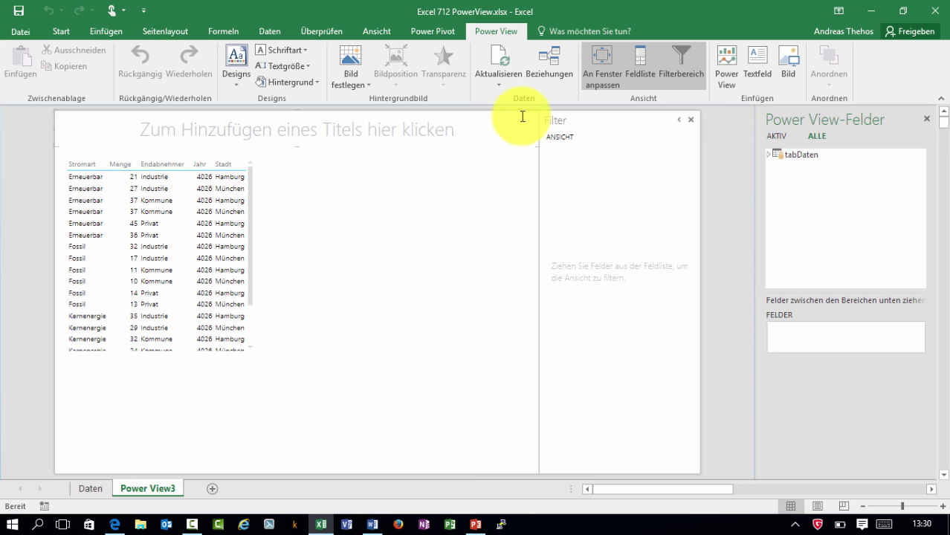
click(769, 154)
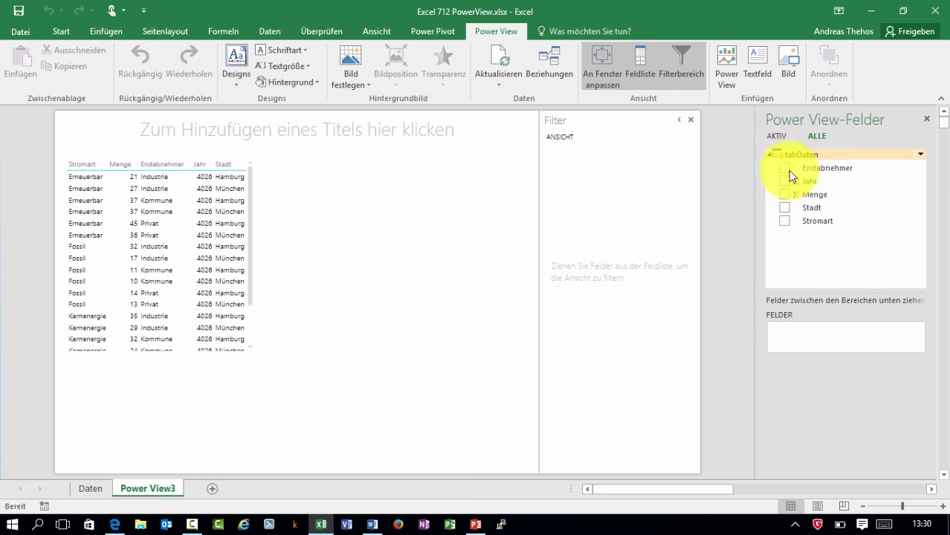
mouse_move(817, 220)
mouse_down()
mouse_move(422, 213)
mouse_move(503, 227)
mouse_up()
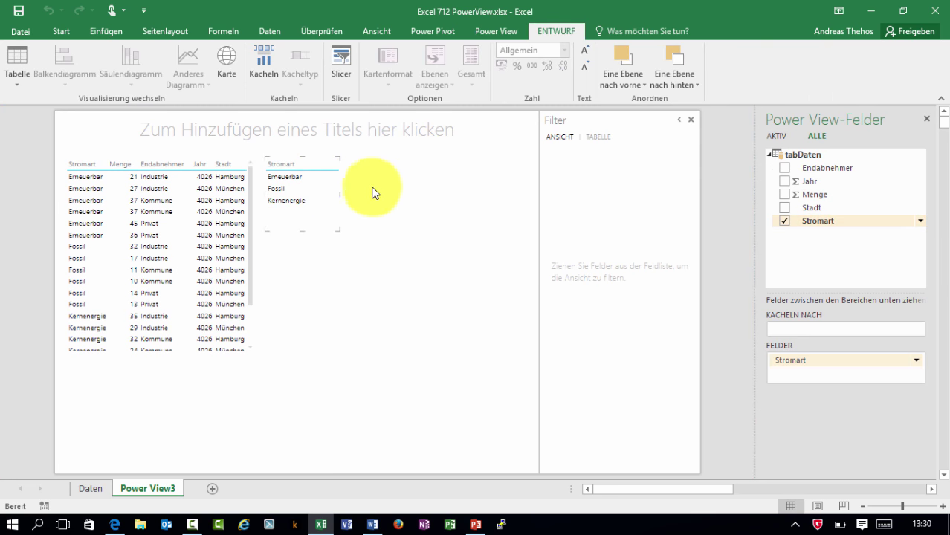
drag(813, 194, 815, 373)
drag(803, 379, 806, 381)
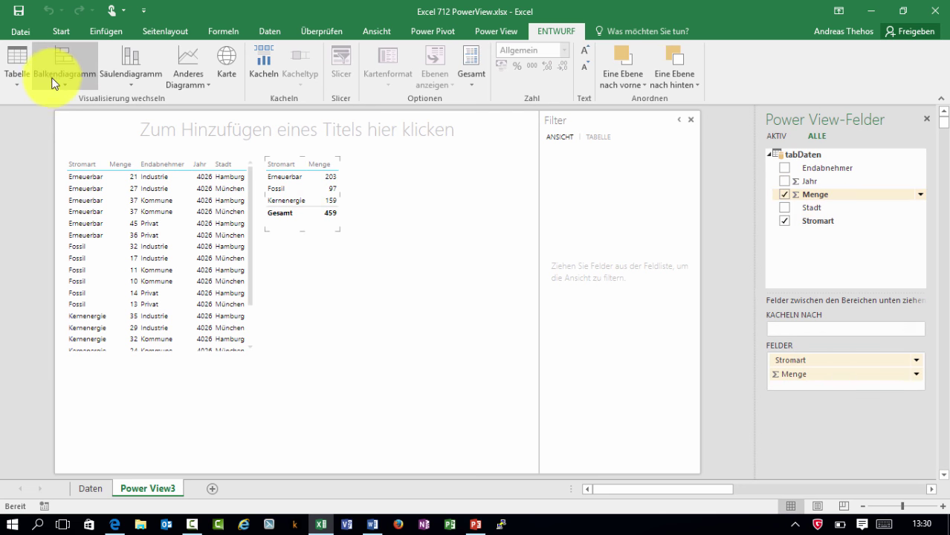
click(124, 75)
Make it a wider Säulendiagramm and filter the table to Erneuerbar rows.
click(138, 102)
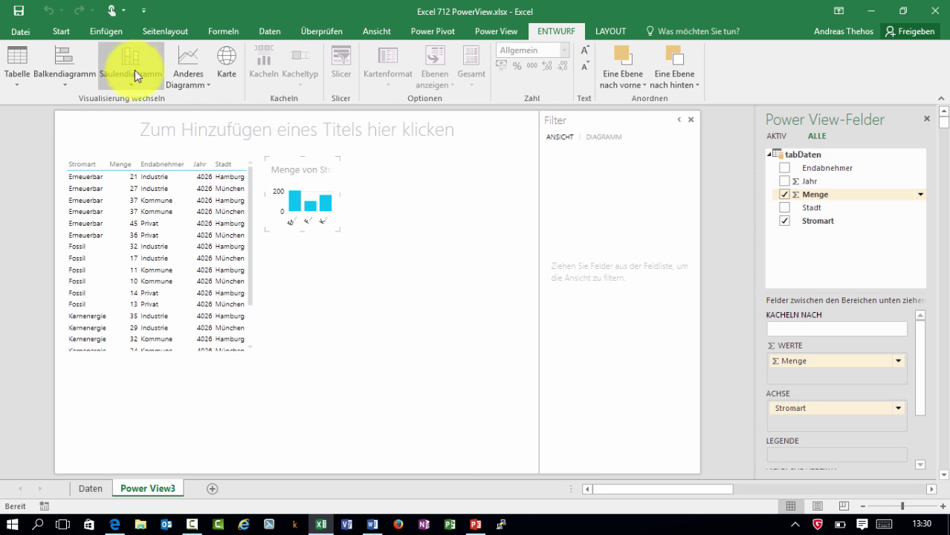
drag(414, 192, 425, 192)
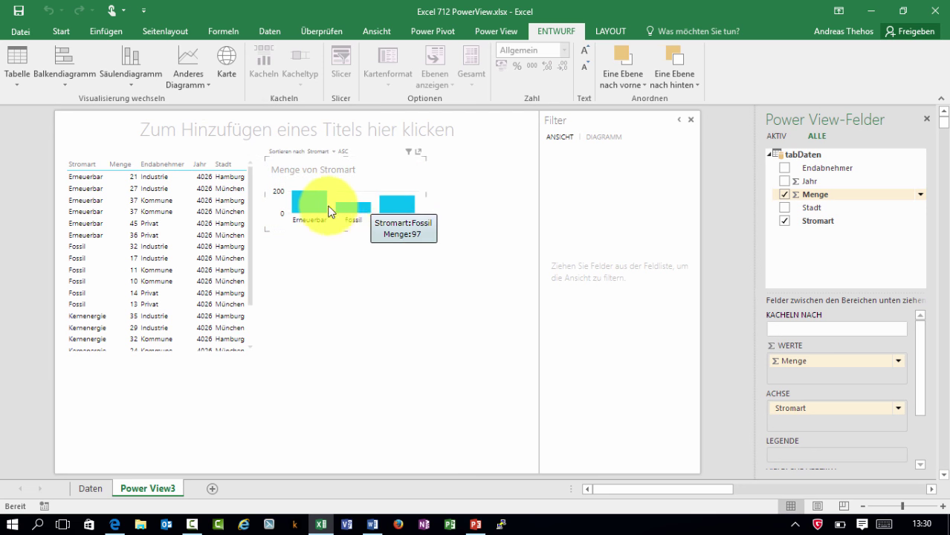
click(324, 207)
Filter the table to Fossil and then Kernenergie rows, then return to the Daten sheet.
click(208, 194)
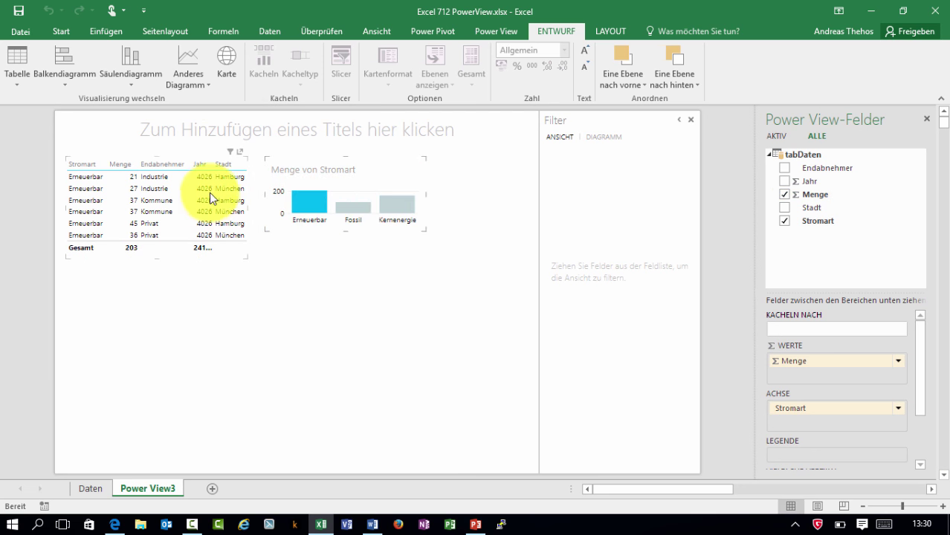
click(363, 208)
click(407, 212)
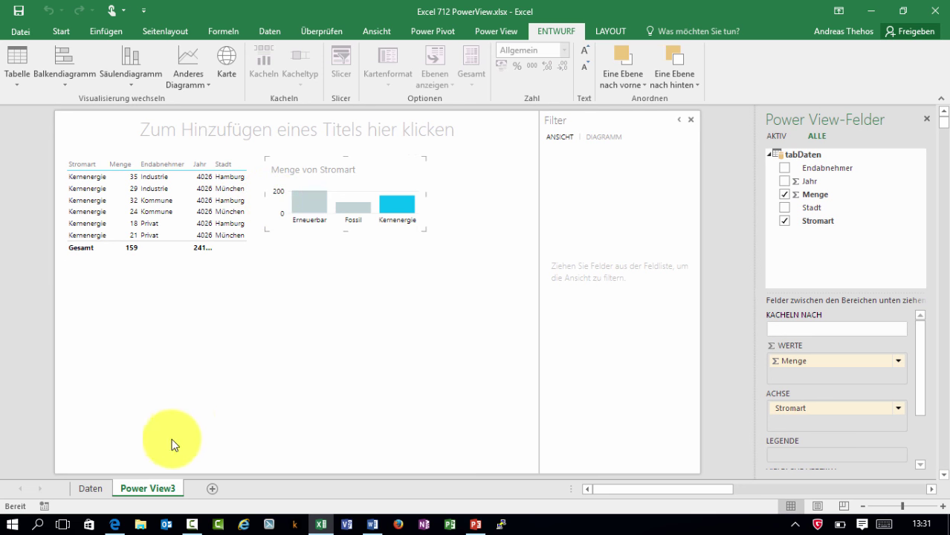
click(90, 488)
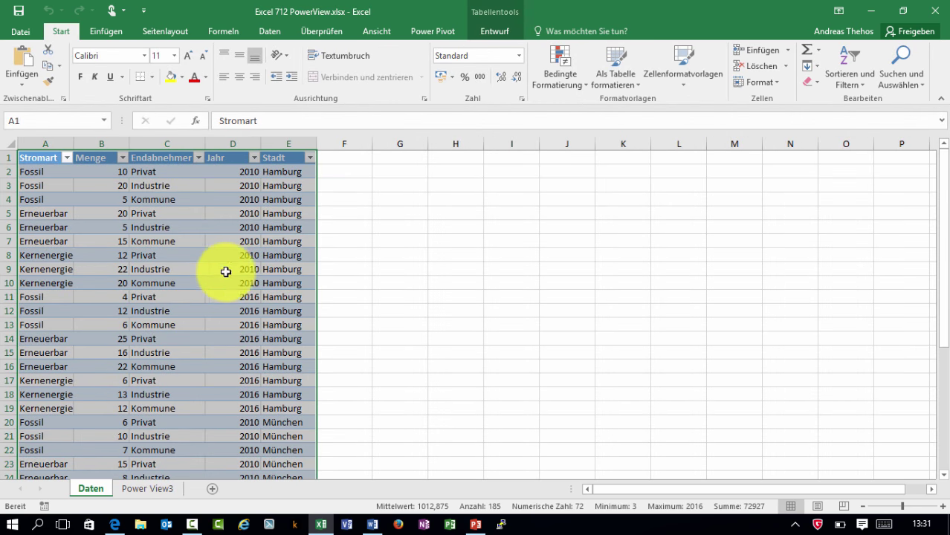
click(222, 244)
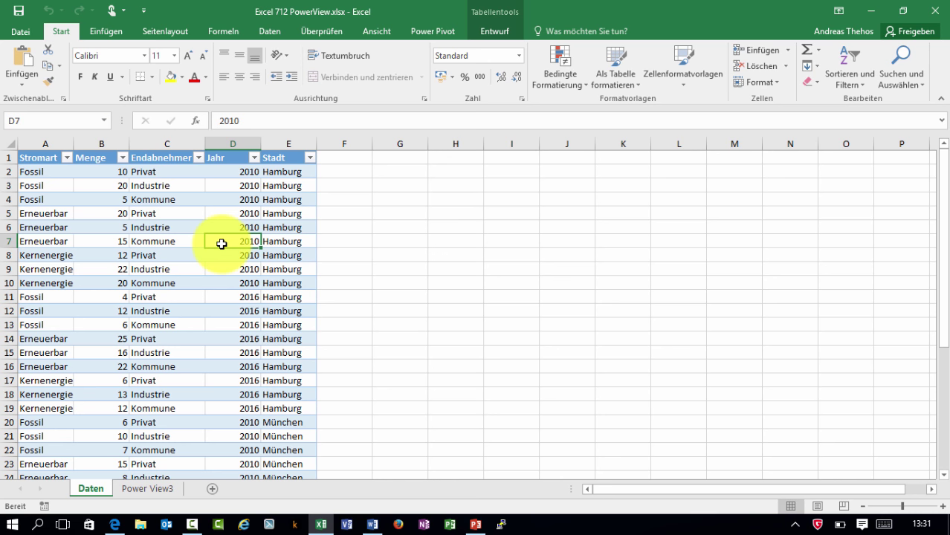
click(147, 489)
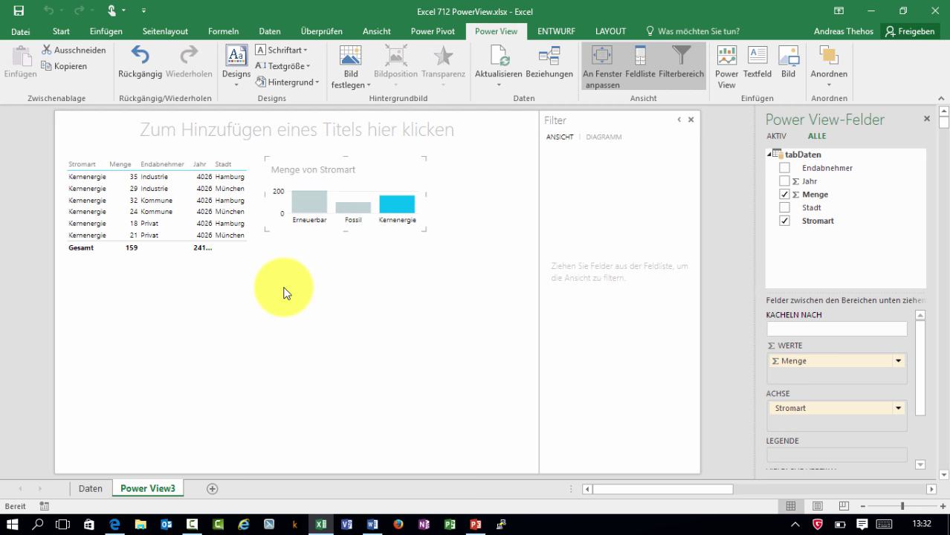
click(90, 489)
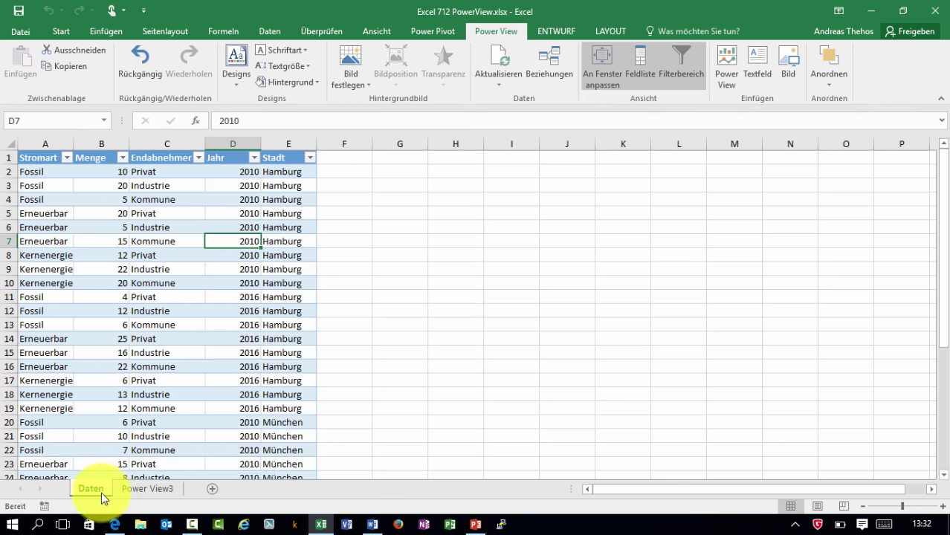